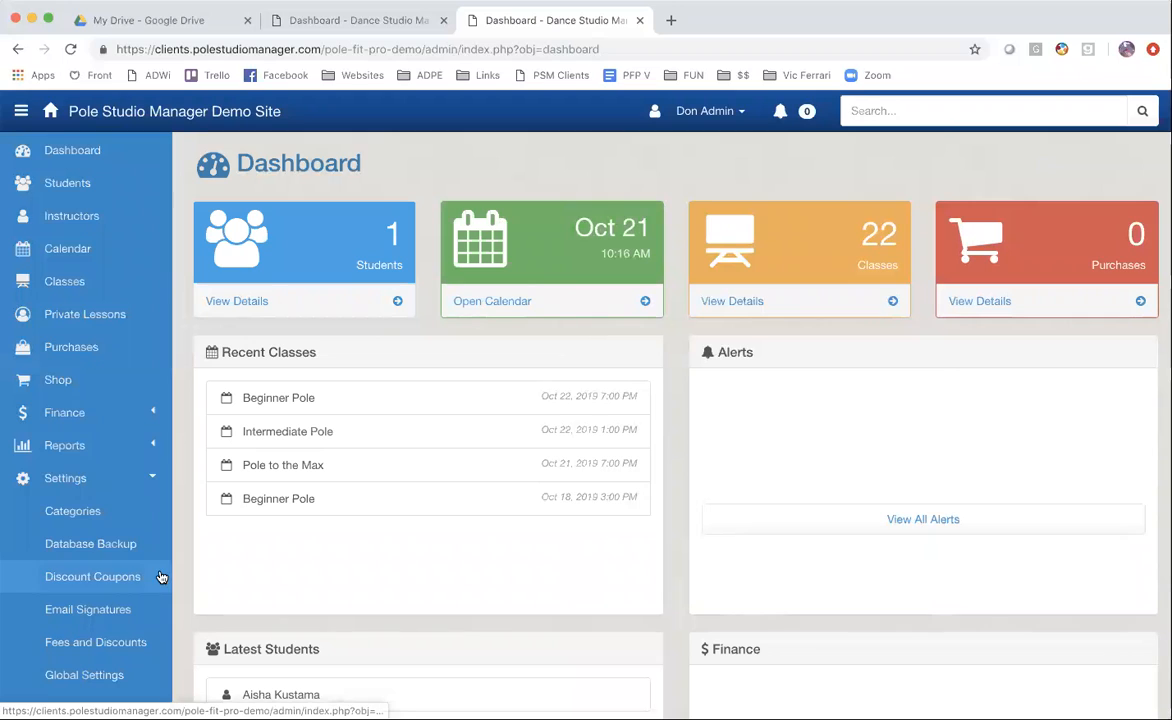
# - Start a new season in the season settings and name it Pole Season 6
pyautogui.scroll(-2, 80, 660)
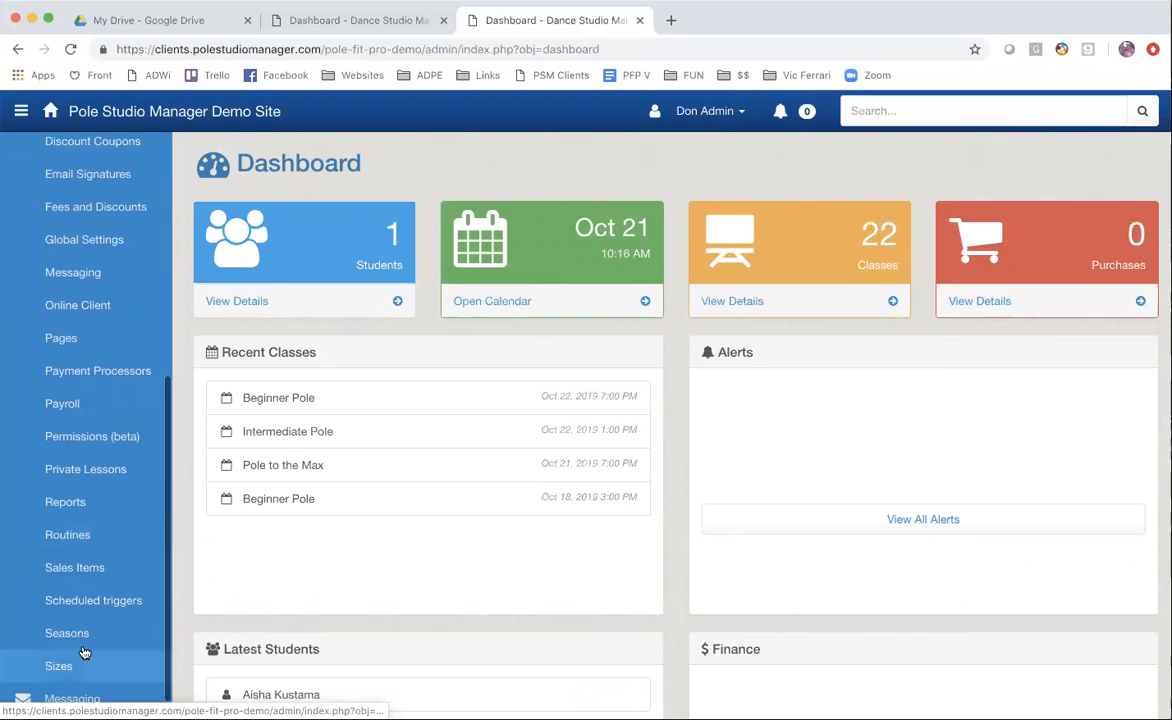
pyautogui.click(70, 634)
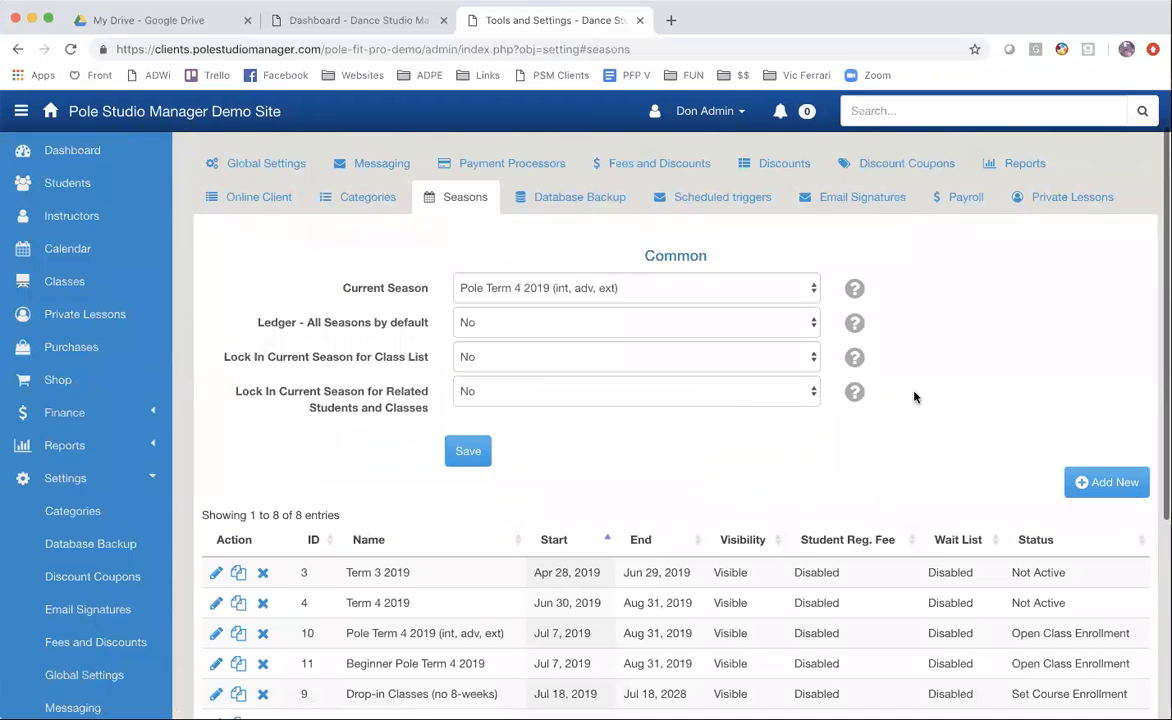
pyautogui.click(1109, 482)
pyautogui.click(617, 196)
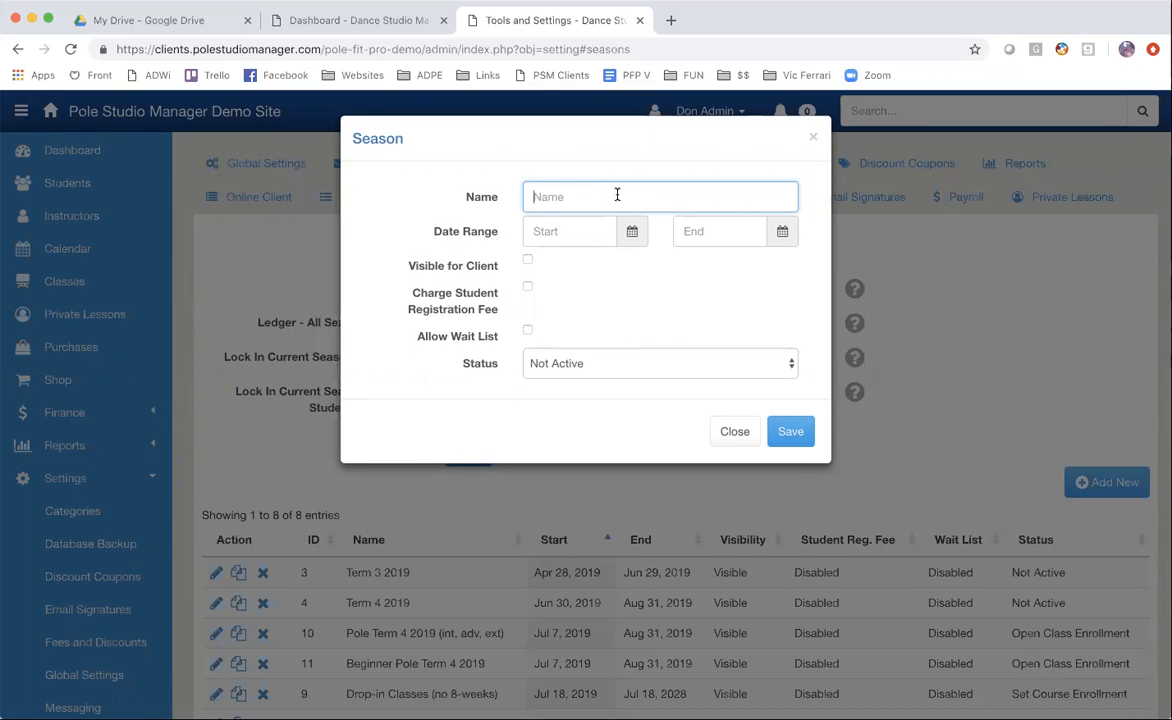
pyautogui.write('Pole Season 6')
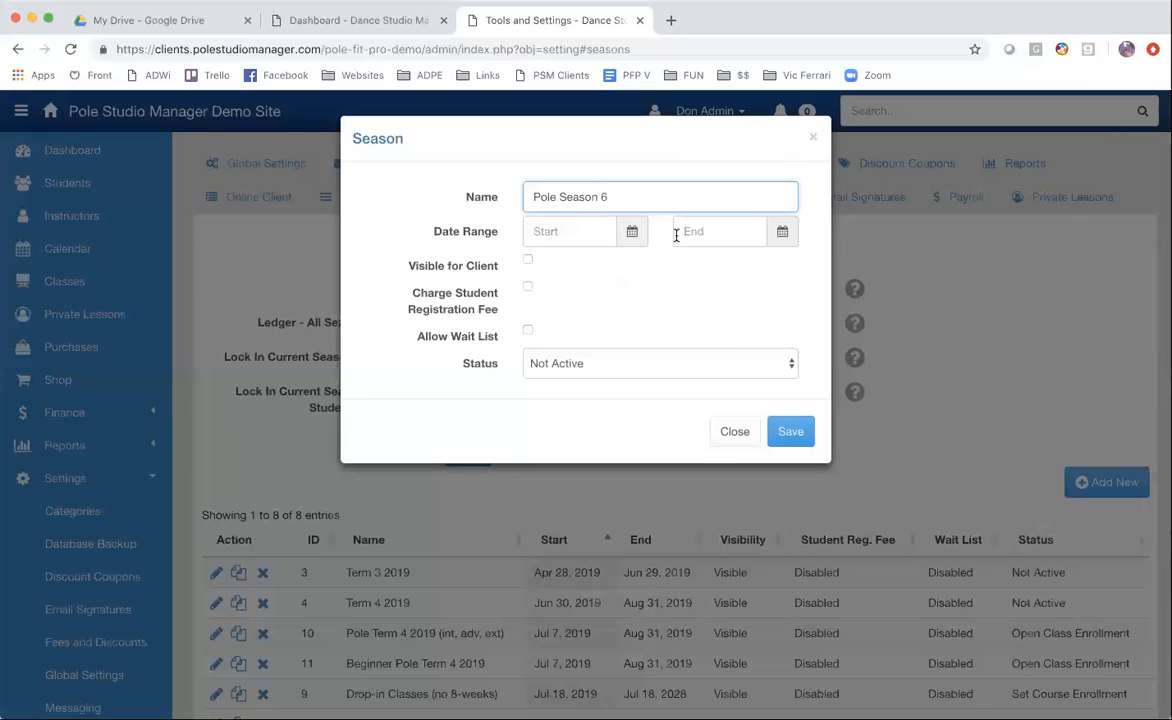
# - Set the season's date range from Nov 3, 2019 to Dec 28, 2019
pyautogui.click(630, 232)
pyautogui.click(721, 265)
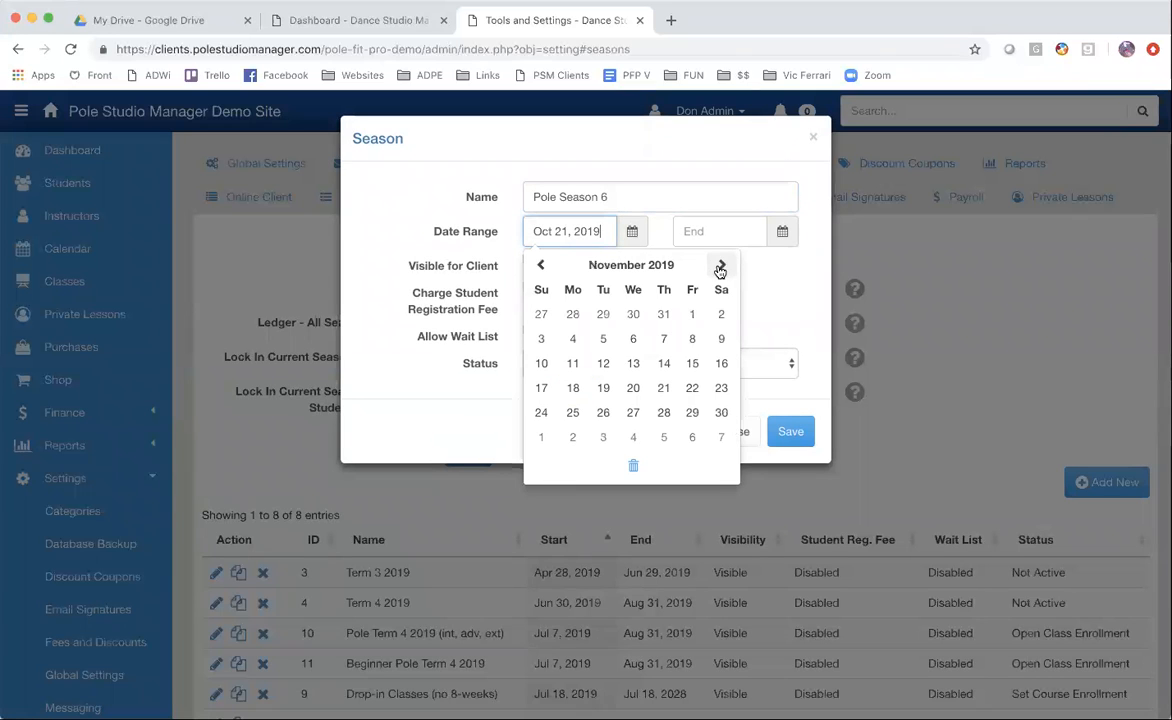
pyautogui.click(540, 339)
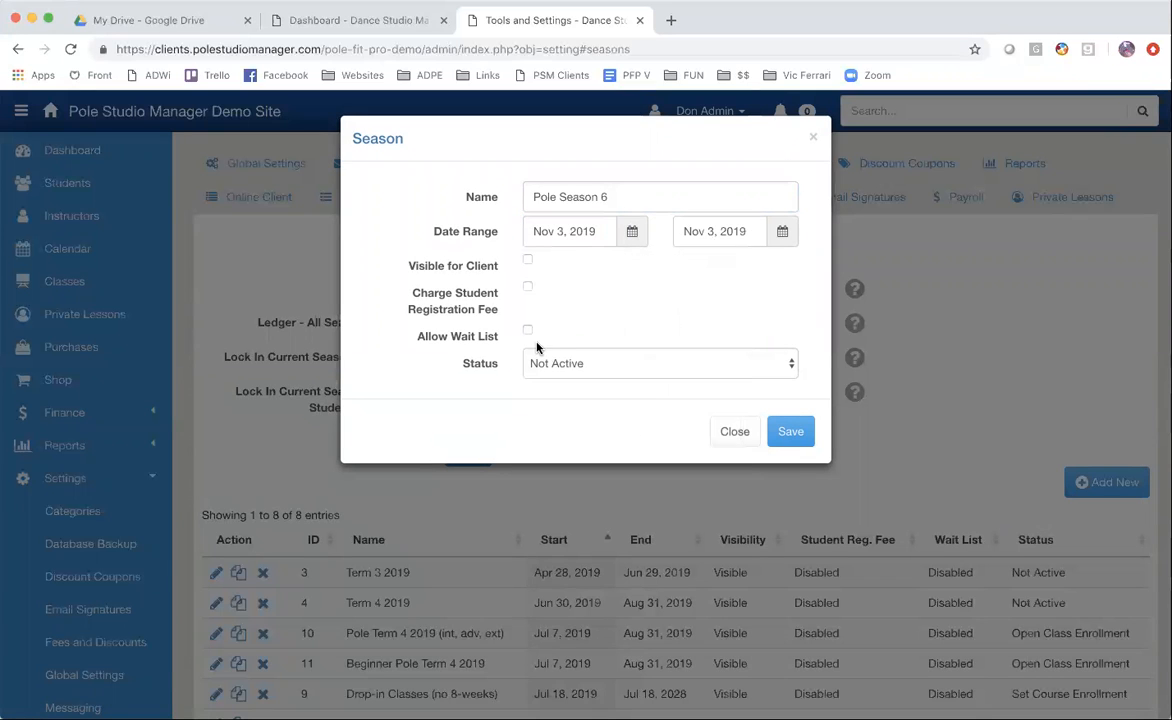
pyautogui.click(785, 232)
pyautogui.click(872, 265)
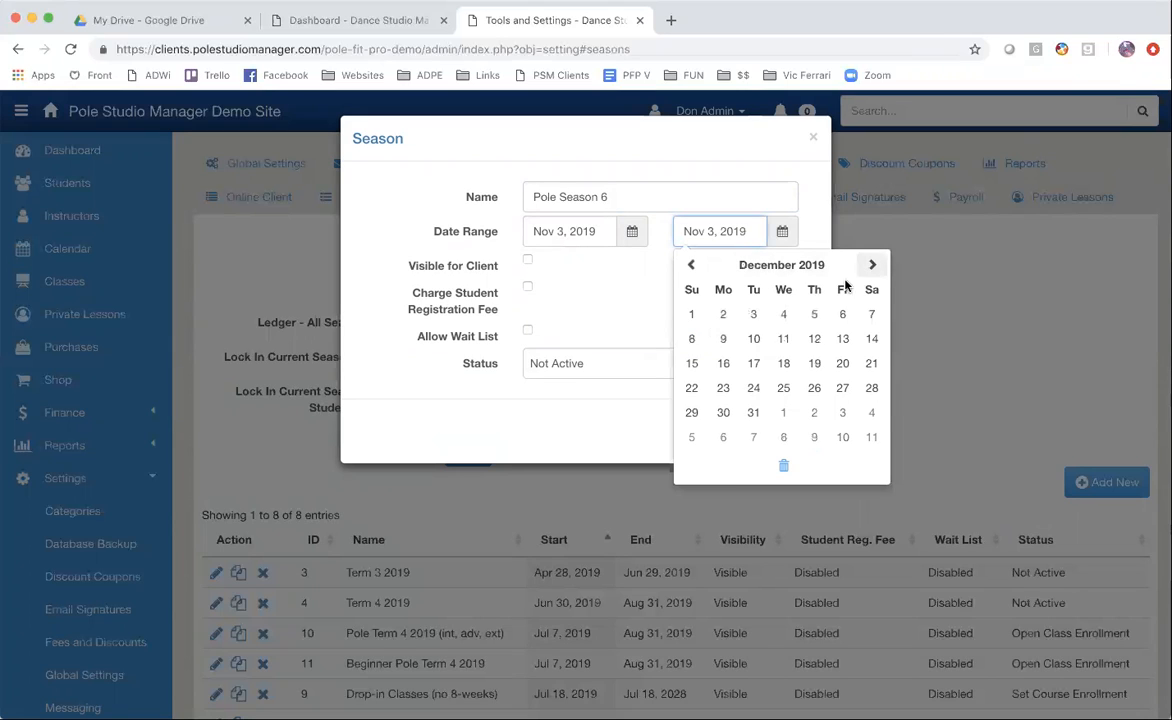
pyautogui.click(871, 388)
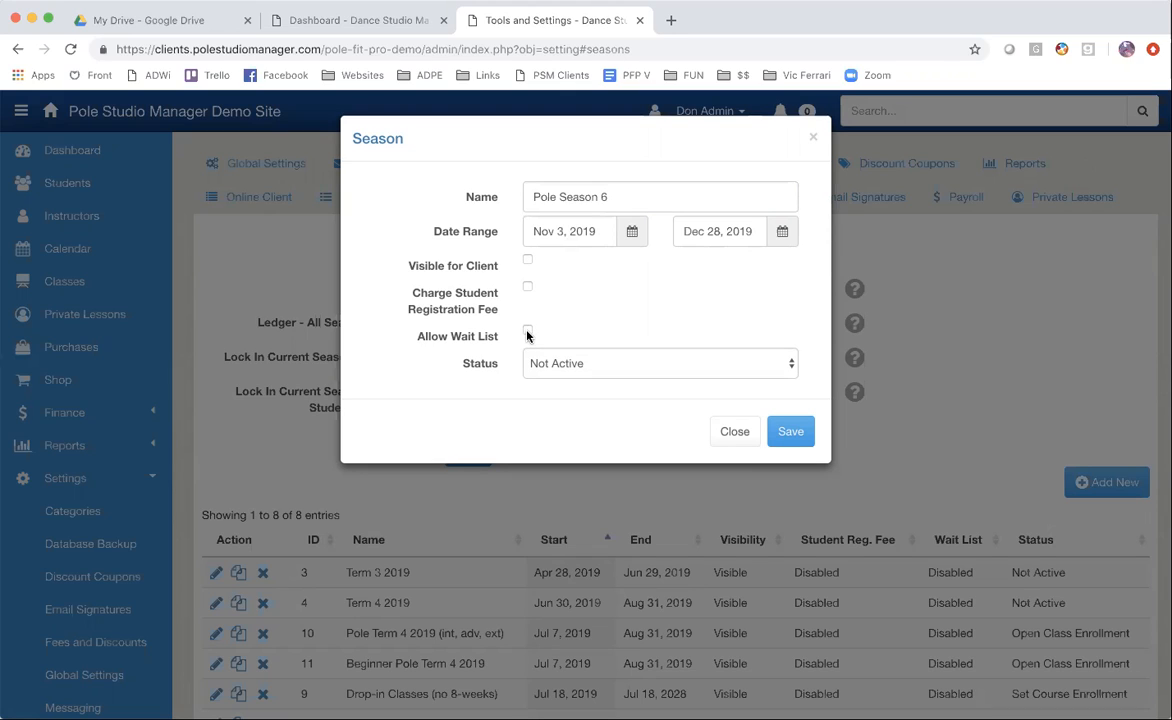
# - Try the Set Course Enrollment and Open Class Enrollment statuses for the season, and switch its wait list on and off
pyautogui.click(751, 365)
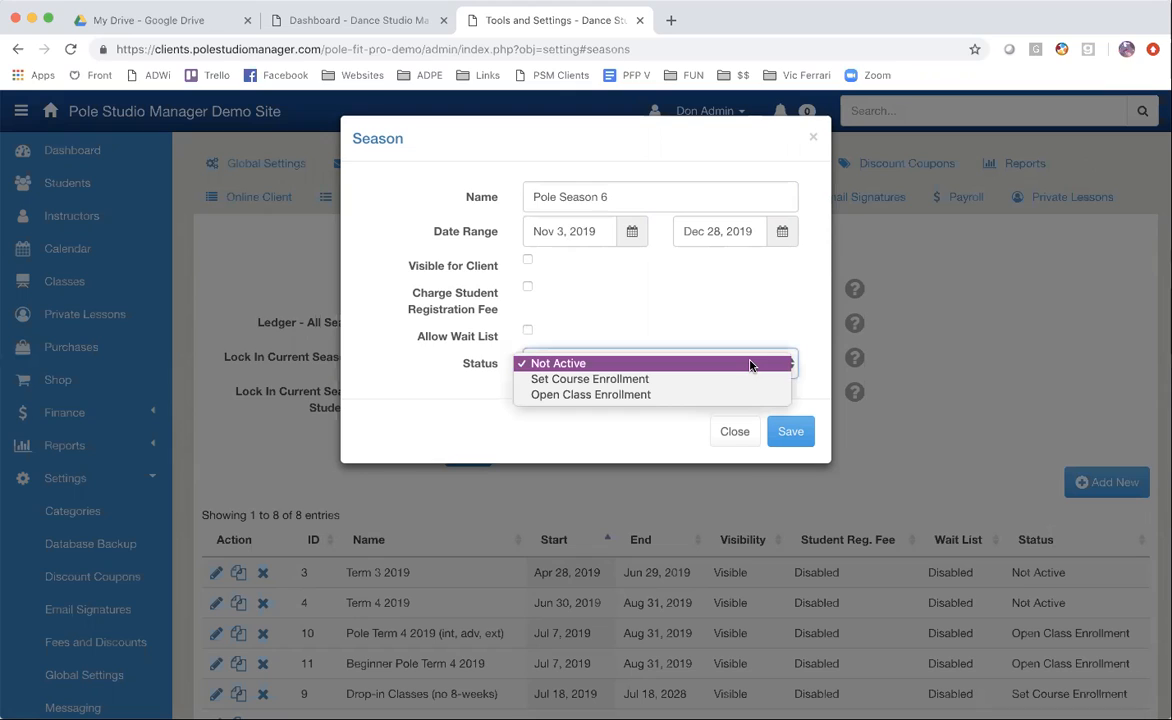
pyautogui.click(699, 386)
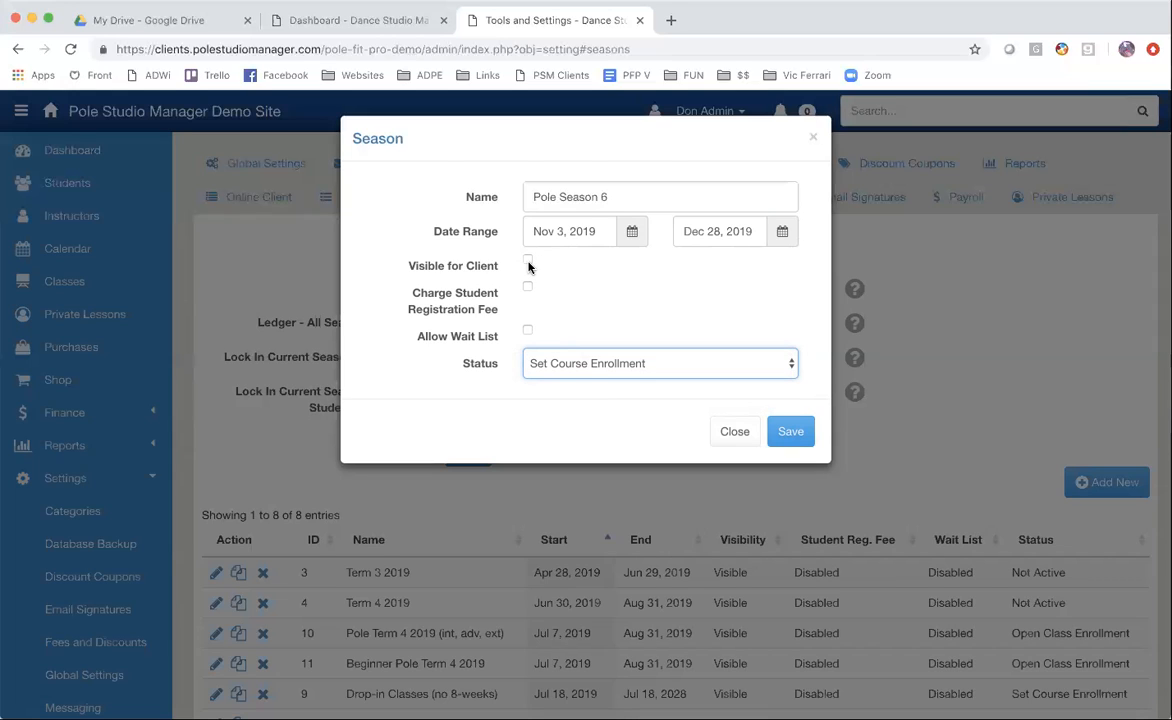
pyautogui.click(591, 366)
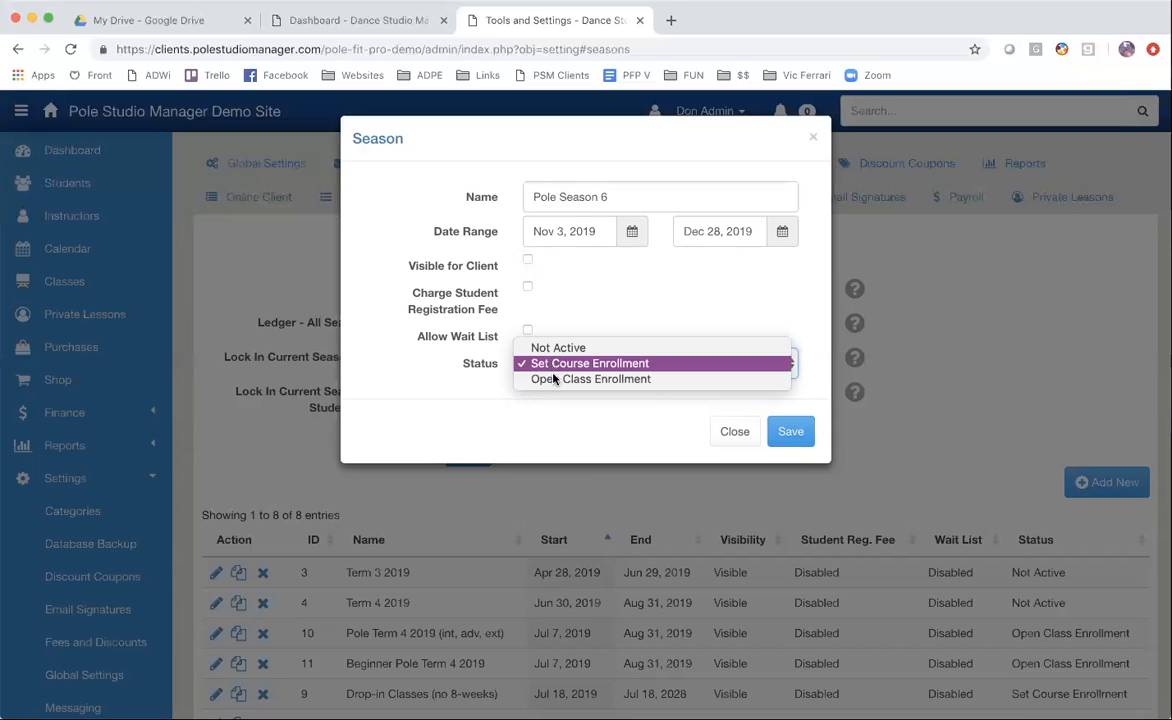
pyautogui.click(543, 366)
pyautogui.click(528, 331)
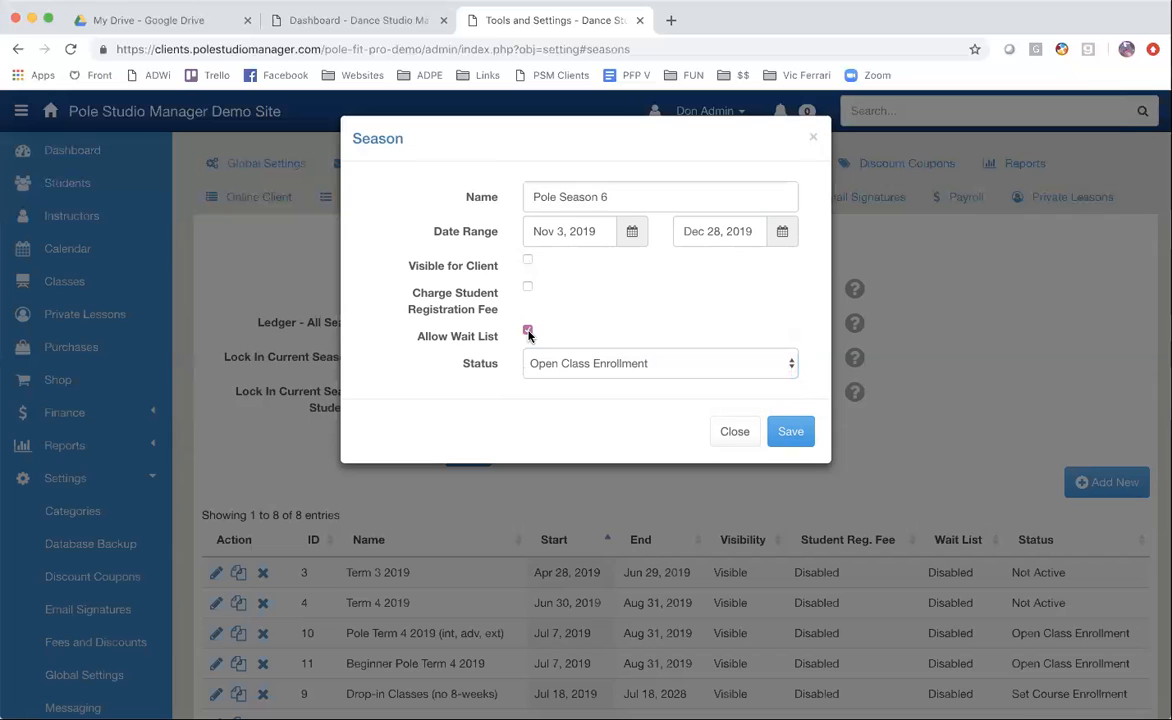
pyautogui.click(528, 331)
# - Set the season's status to Set Course Enrollment and save the season
pyautogui.click(545, 363)
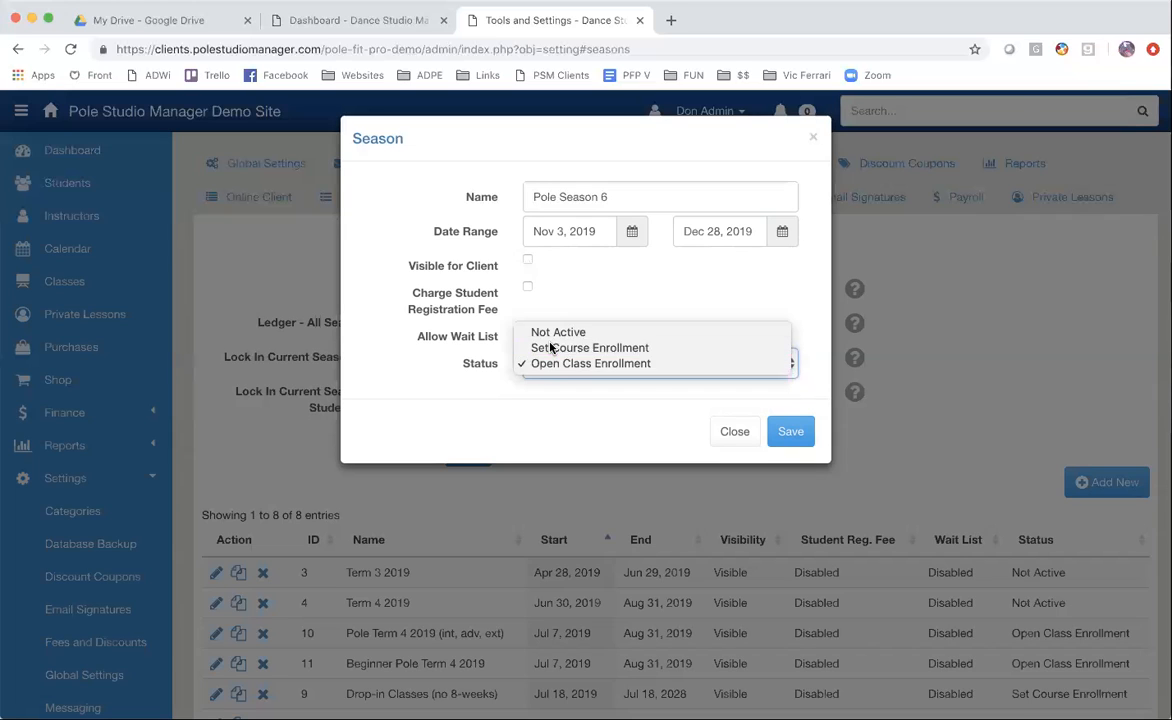
pyautogui.click(548, 348)
pyautogui.click(788, 435)
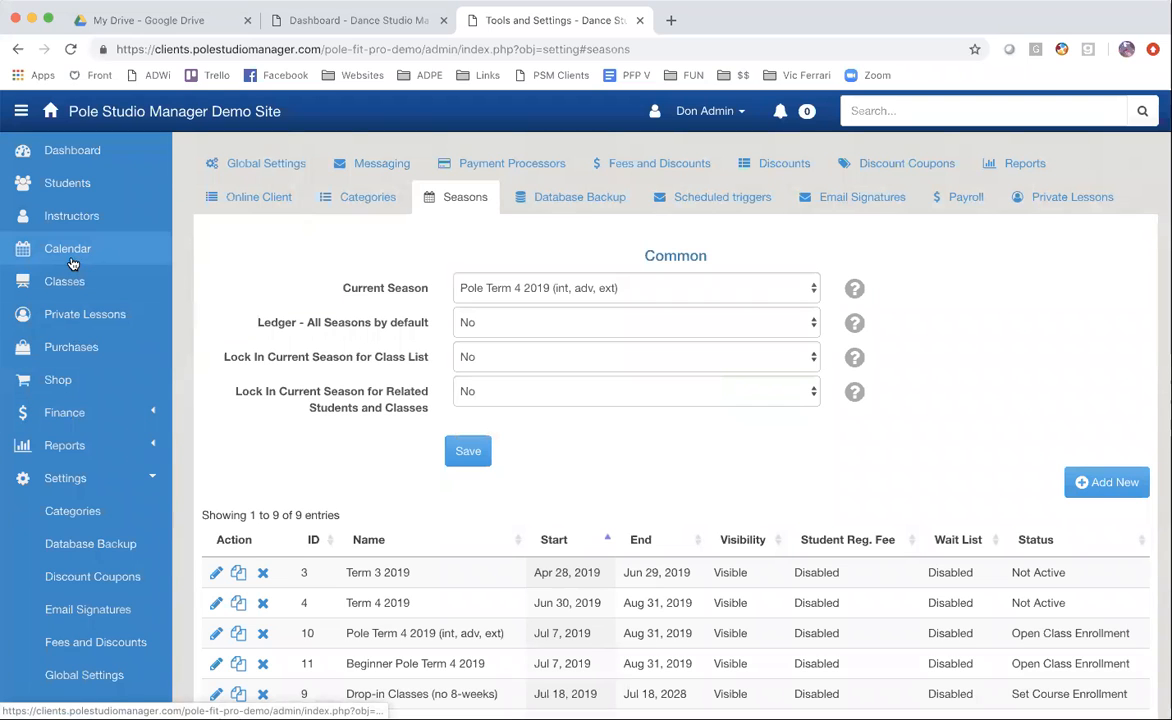
# - Start multiple schedules for the first Intermediate Pole class, using season Pole Season 6 and the admin as main instructor
pyautogui.click(63, 283)
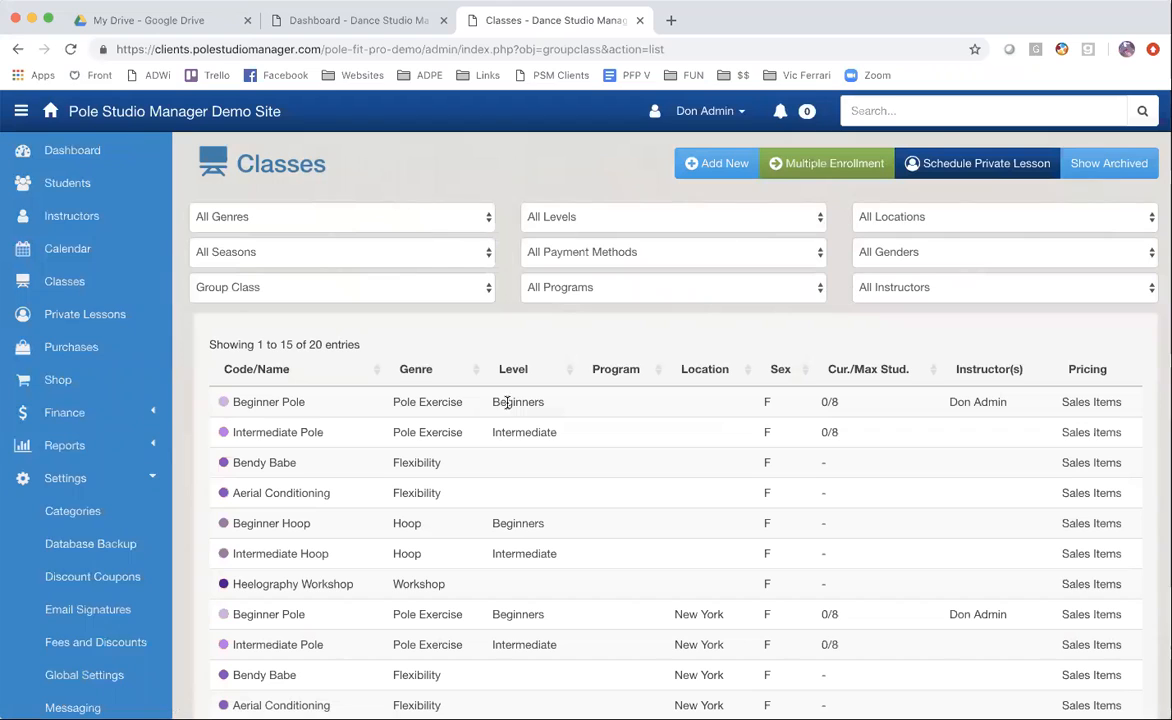
pyautogui.click(264, 432)
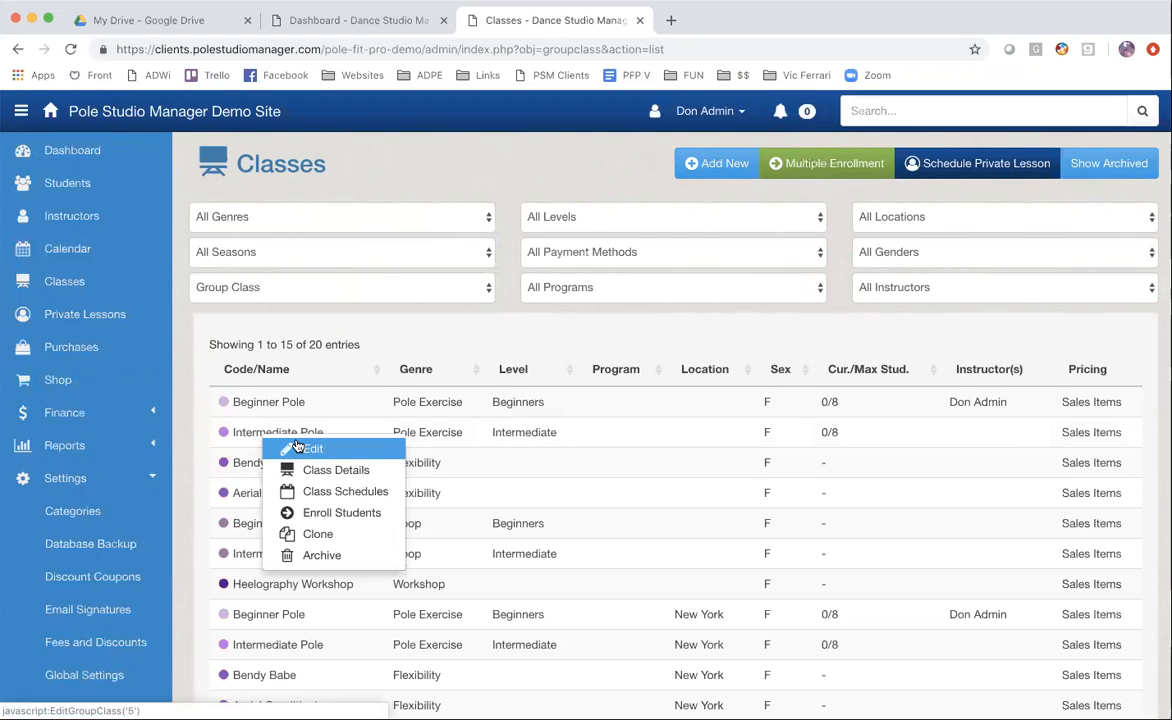
pyautogui.click(320, 491)
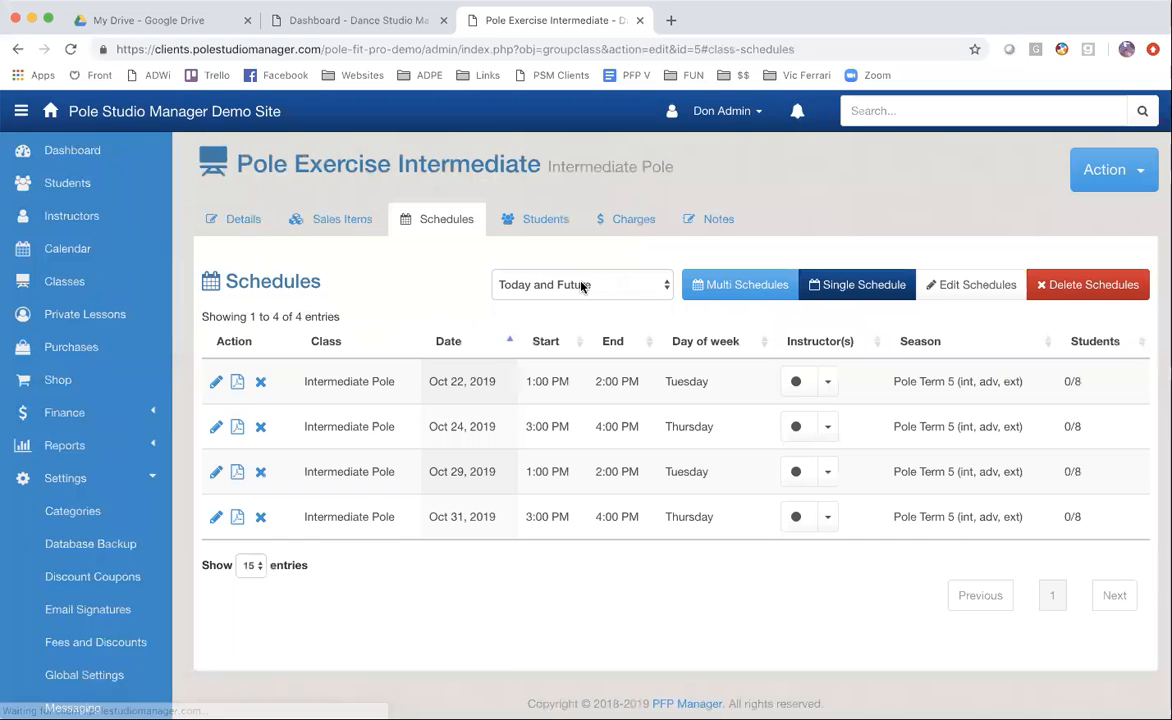
pyautogui.click(743, 288)
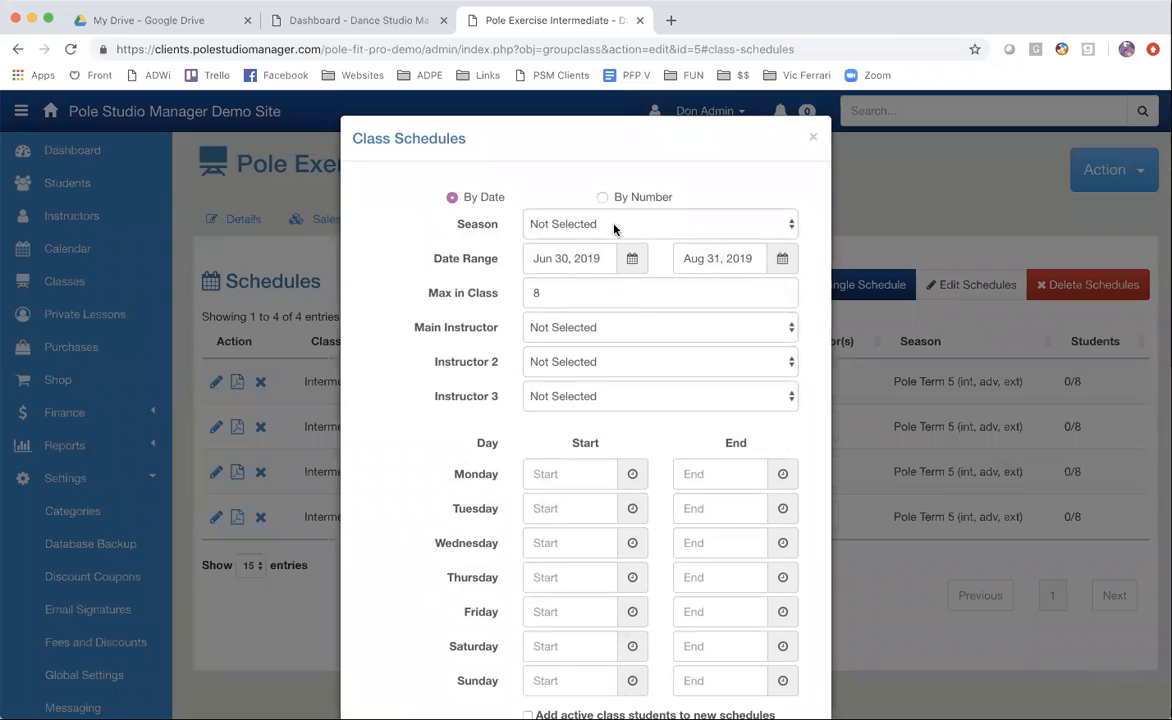
pyautogui.click(614, 226)
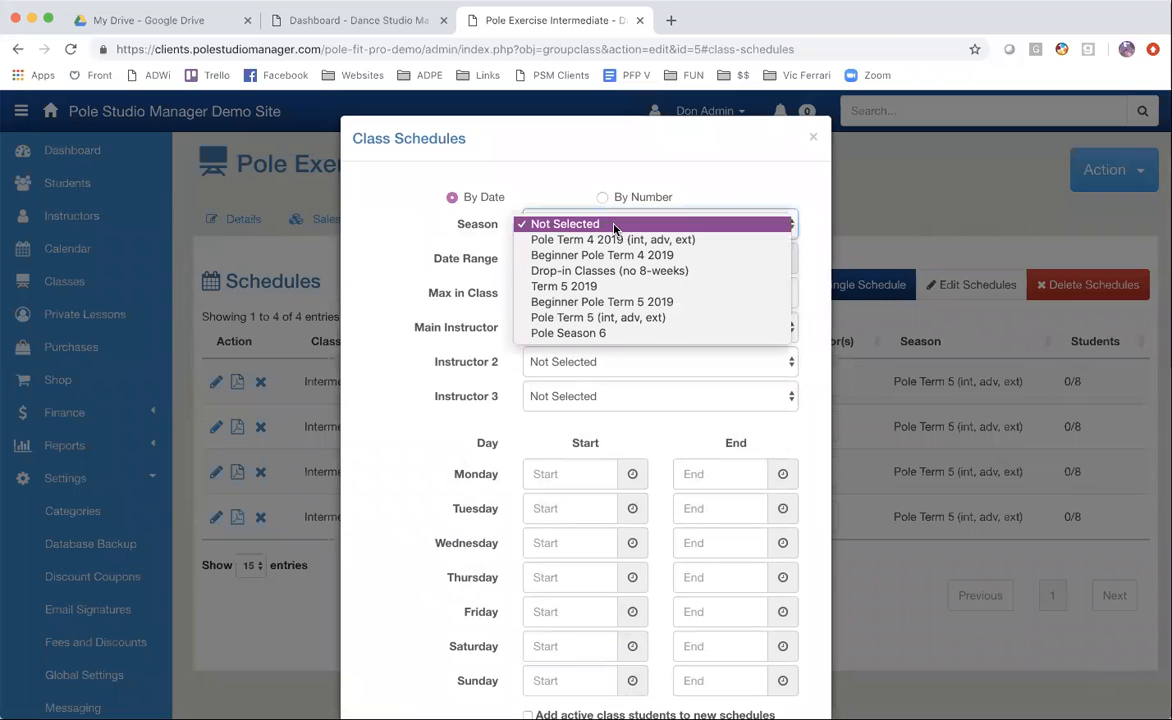
pyautogui.click(601, 333)
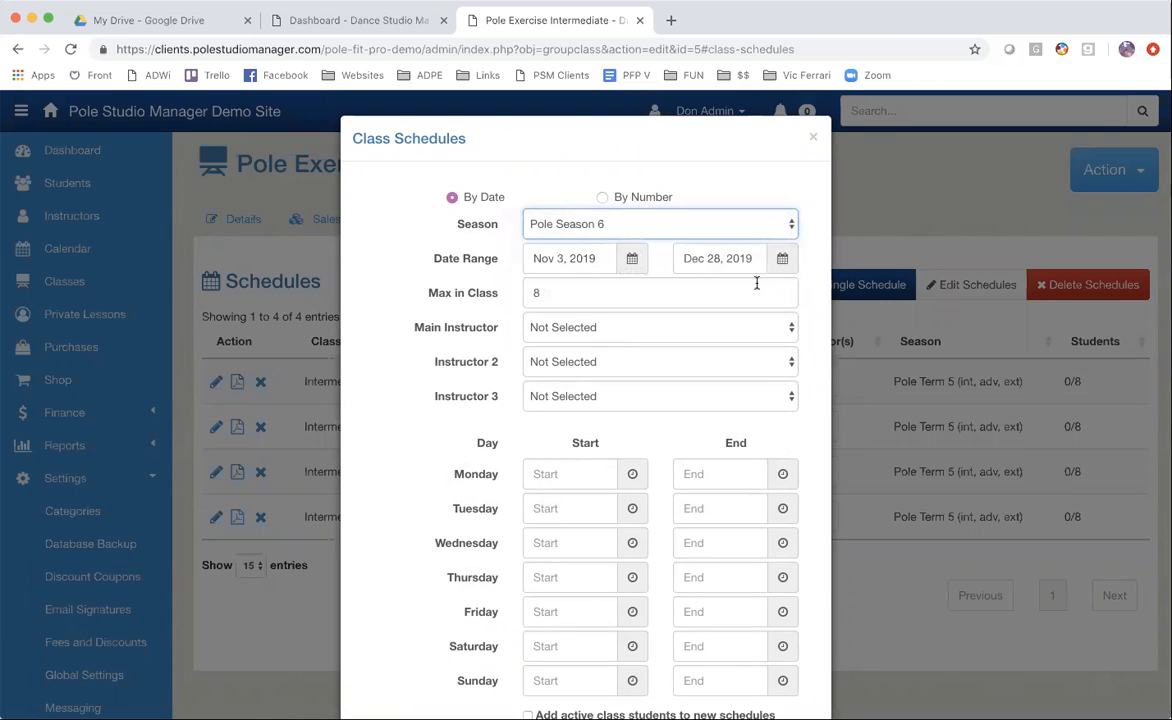
pyautogui.scroll(-3, 635, 375)
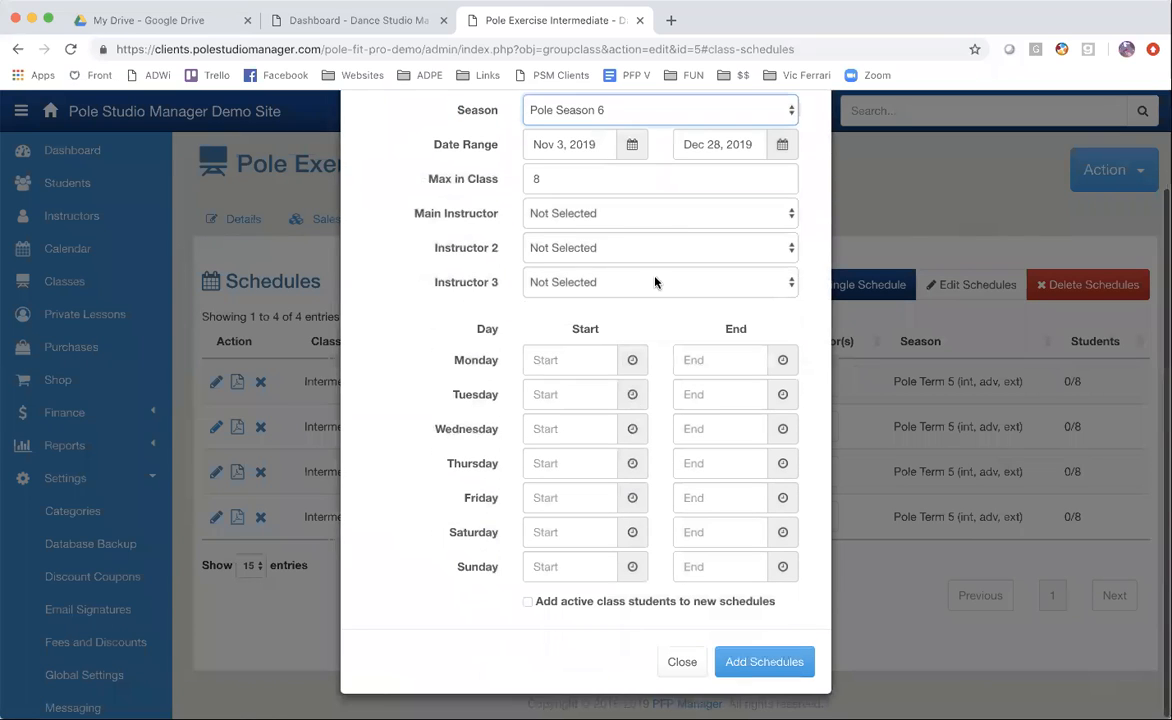
pyautogui.click(703, 213)
pyautogui.click(696, 230)
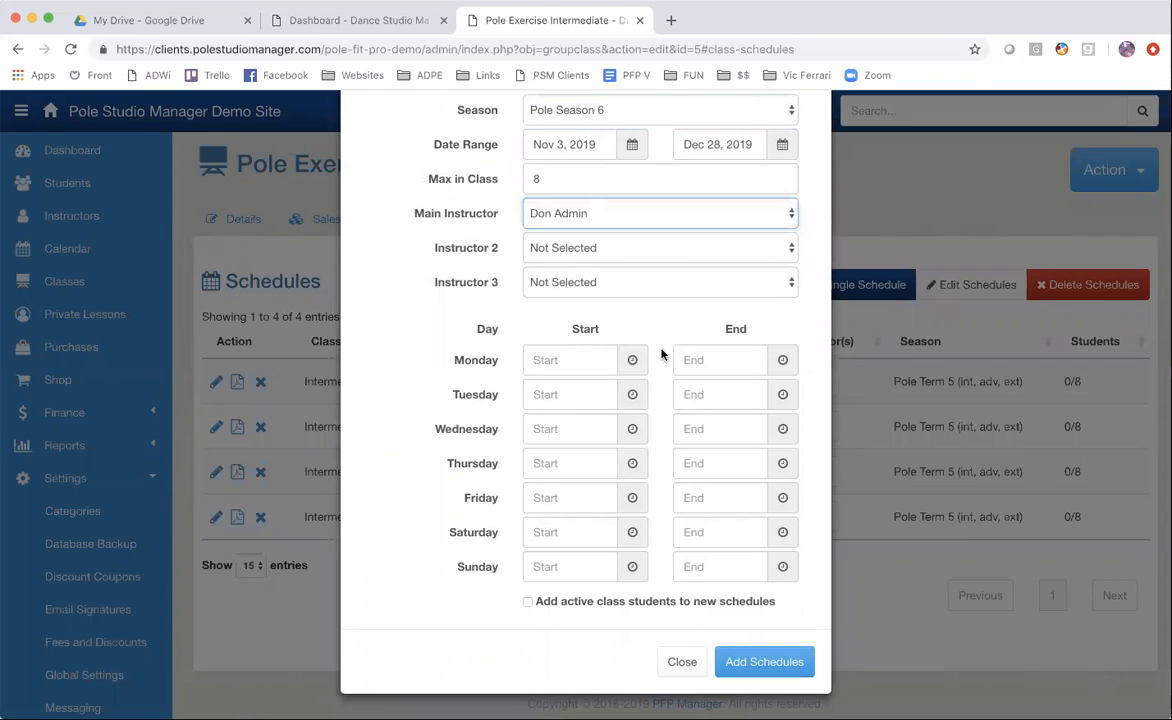
# - Set the Wednesday class to run from 12:15 PM to 1:15 PM and add the schedules to the class
pyautogui.click(633, 433)
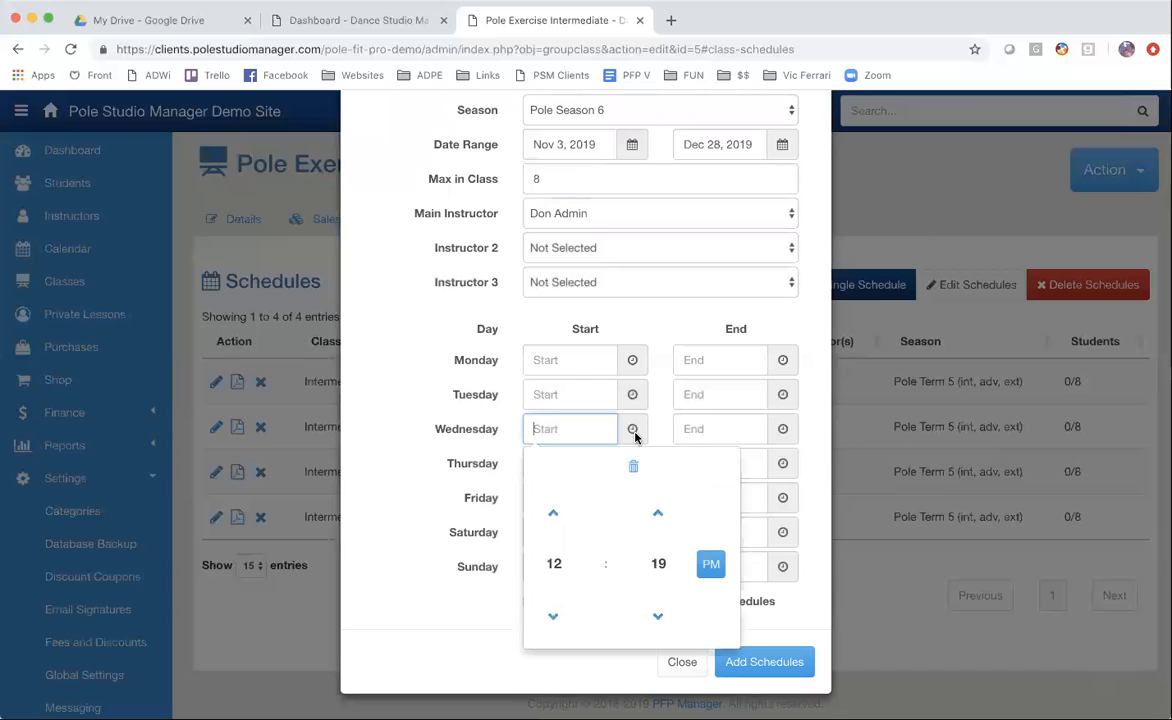
pyautogui.click(658, 564)
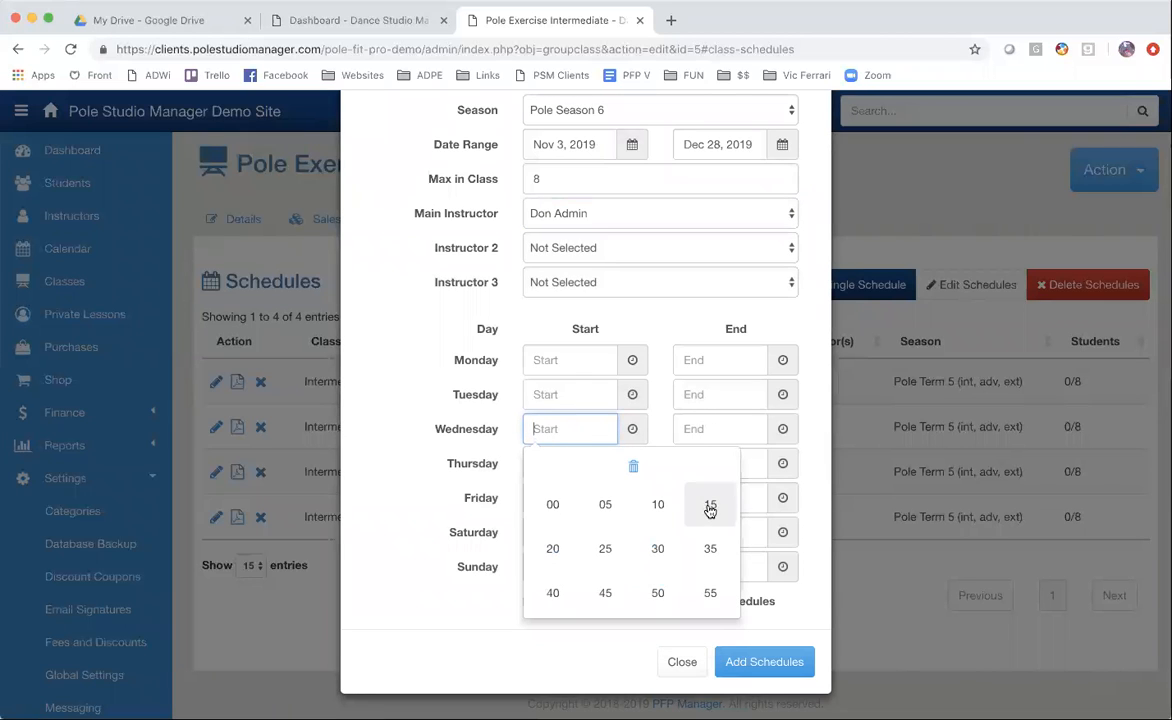
pyautogui.click(710, 508)
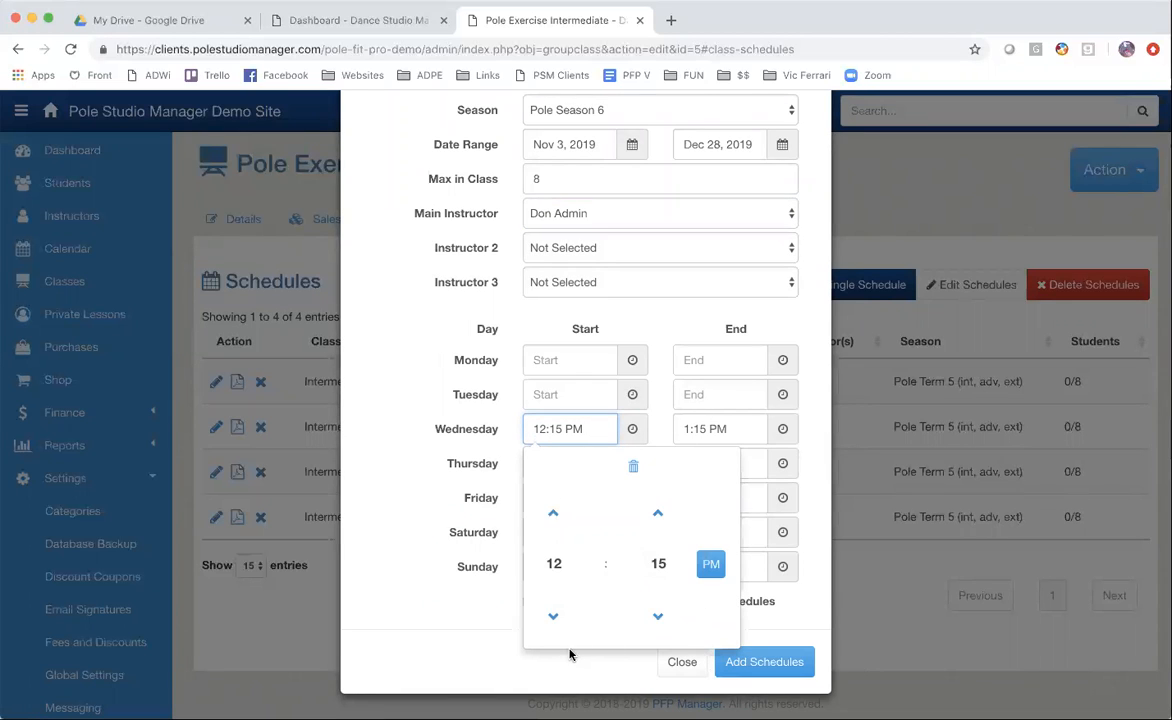
pyautogui.click(569, 661)
pyautogui.click(750, 665)
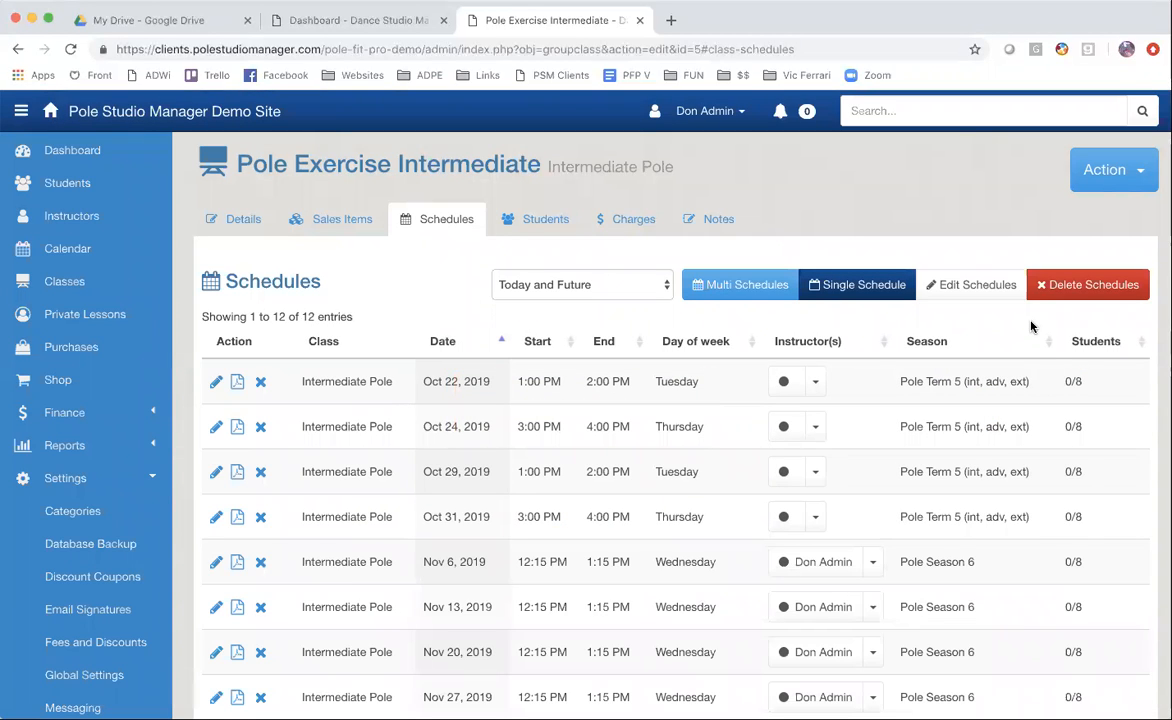
pyautogui.scroll(-5, 973, 555)
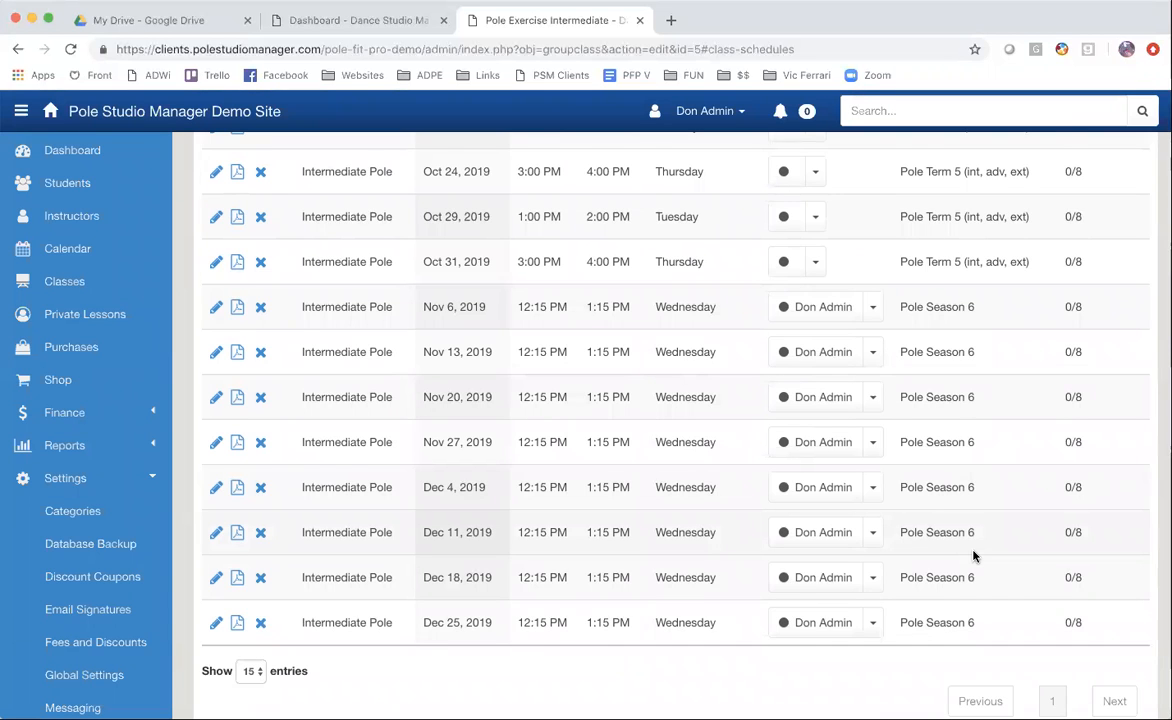
pyautogui.scroll(2, 973, 555)
pyautogui.scroll(4, 973, 555)
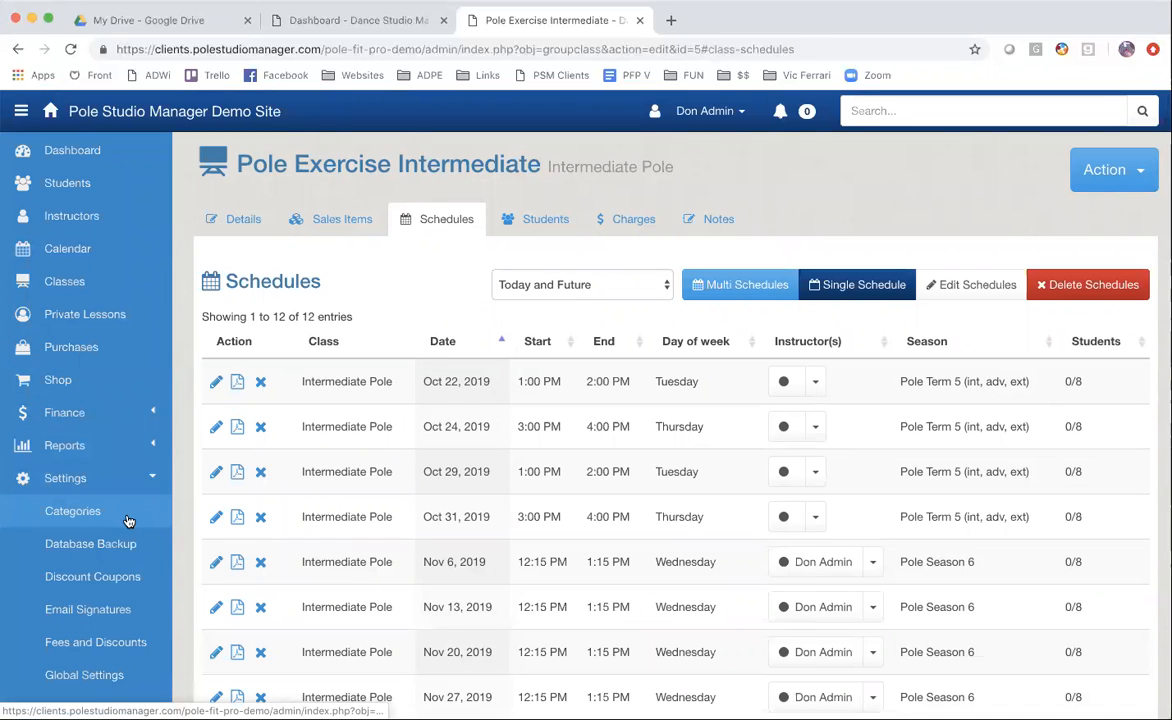
# - Set a new sales item's class registration to Available Quantity of Schedules in selected Season (same day and time), and close it without saving
pyautogui.scroll(-5, 128, 520)
pyautogui.scroll(-2, 128, 520)
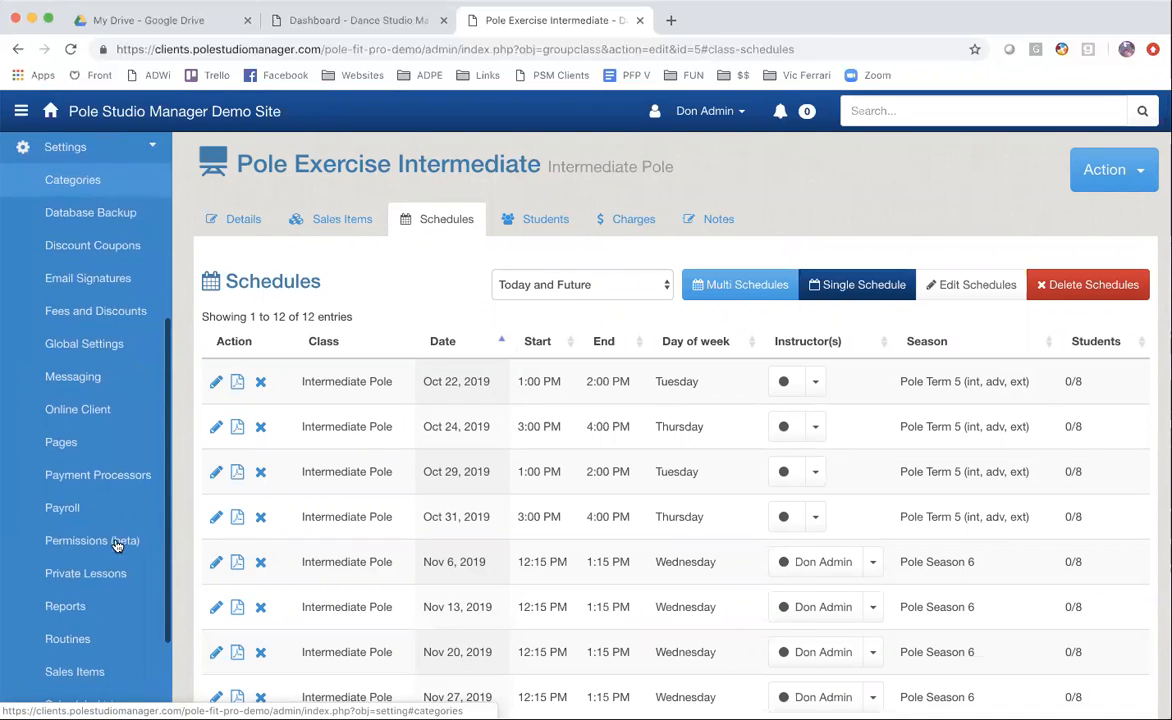
pyautogui.click(74, 624)
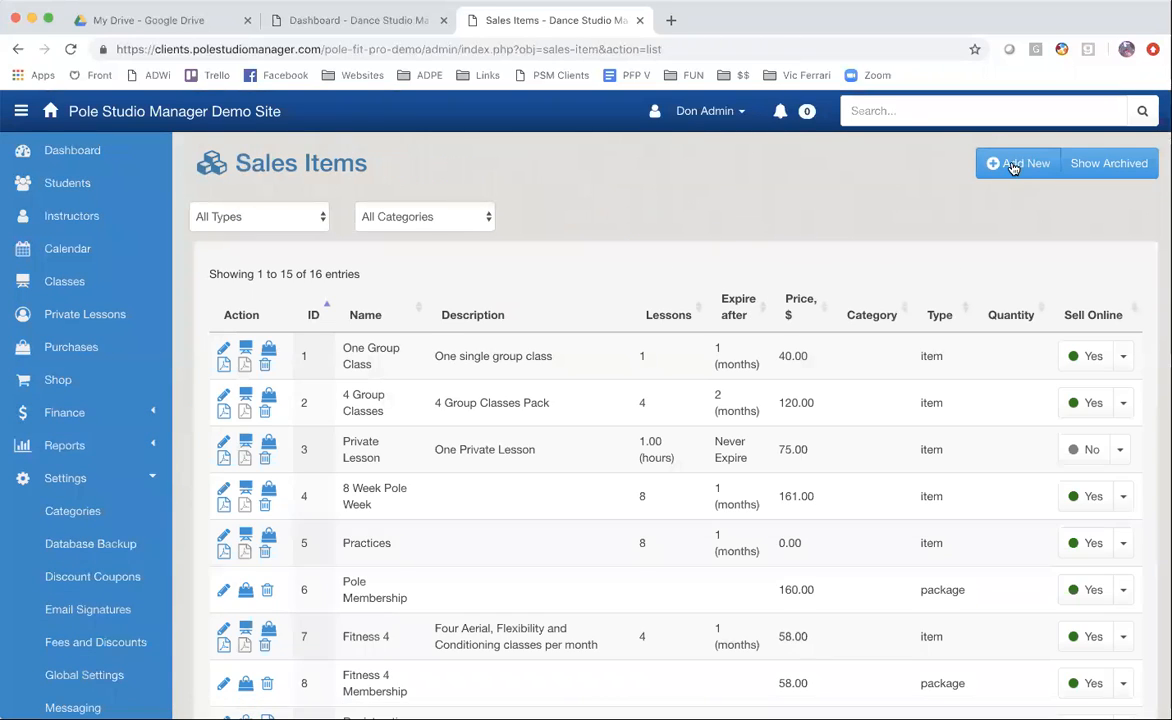
pyautogui.click(1013, 168)
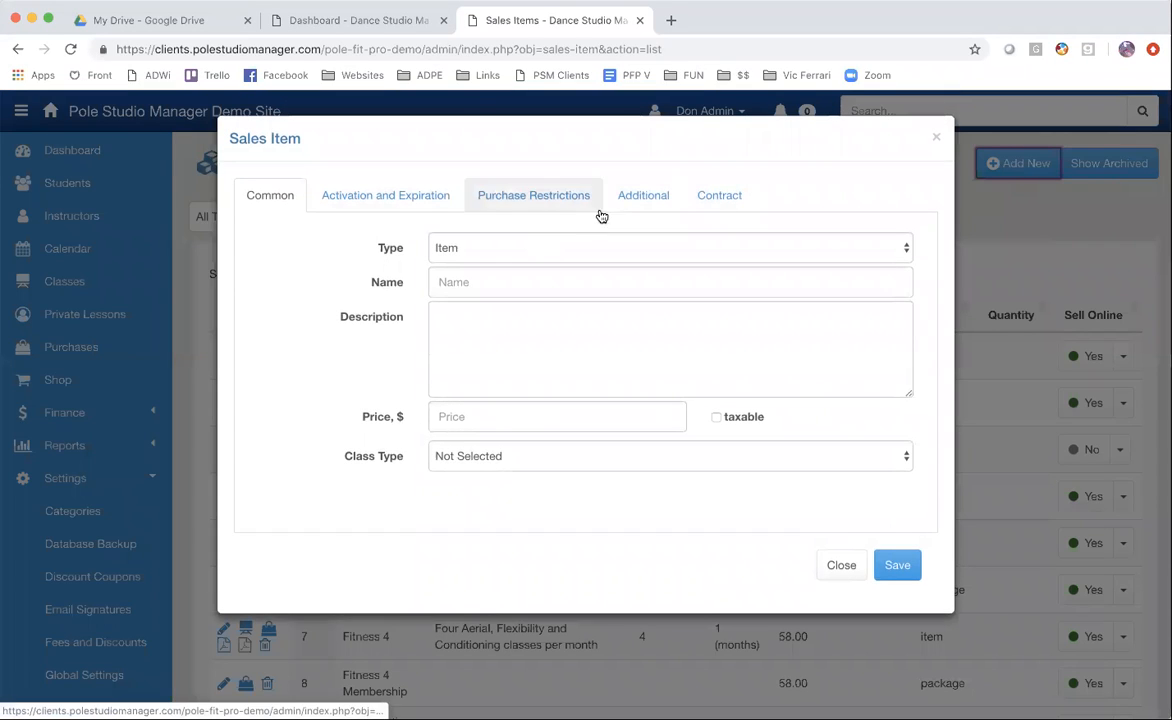
pyautogui.click(644, 195)
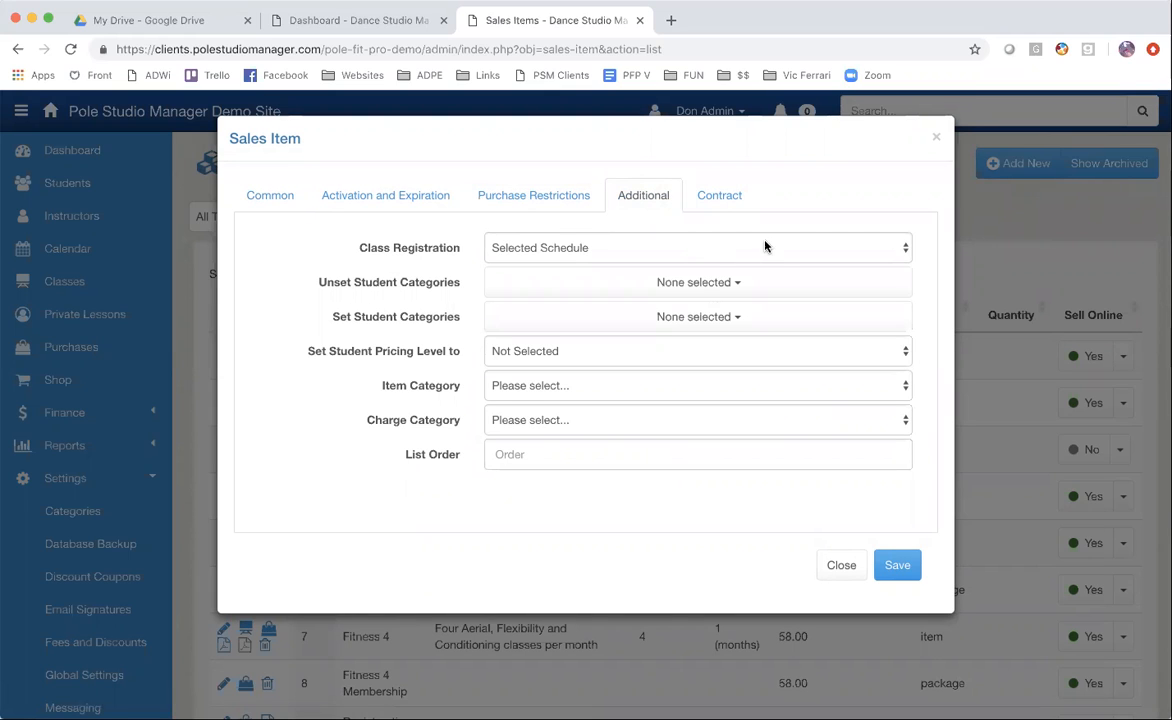
pyautogui.click(899, 247)
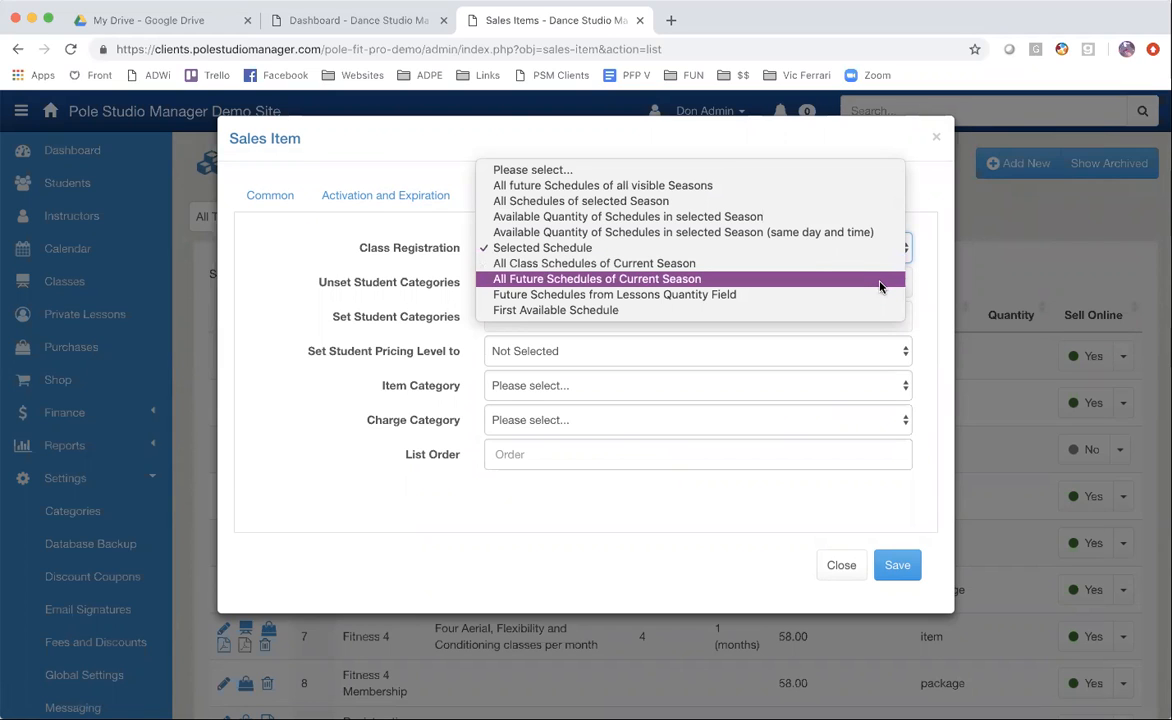
pyautogui.click(858, 234)
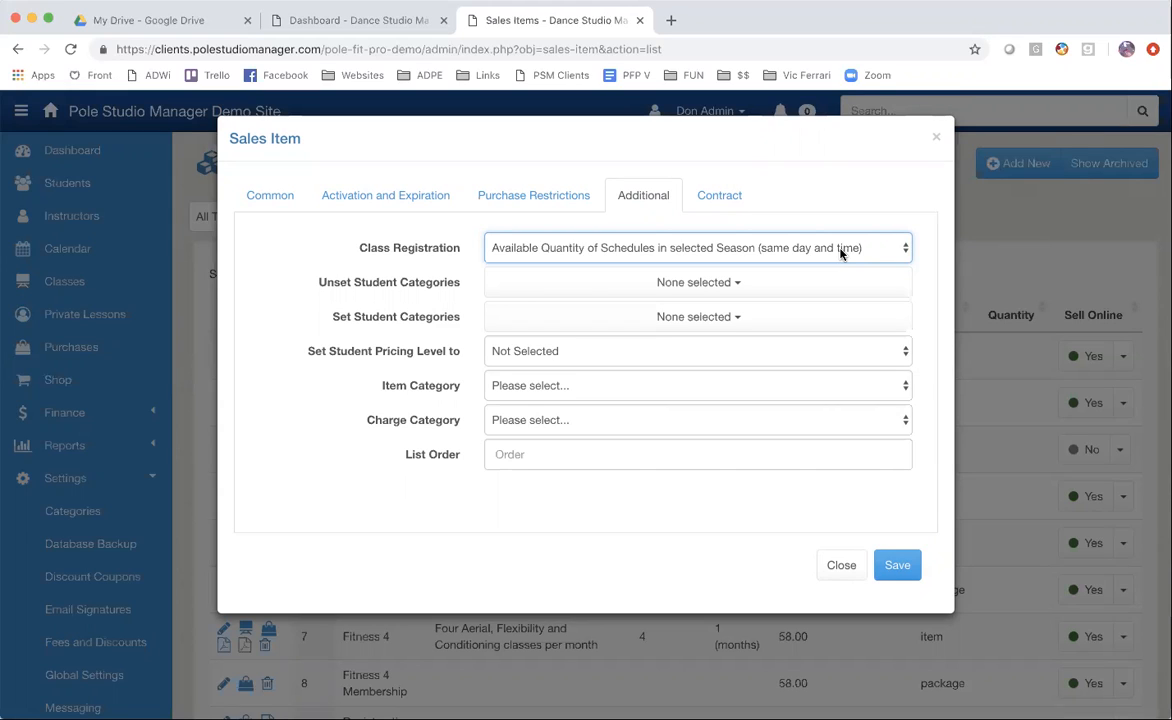
pyautogui.click(833, 567)
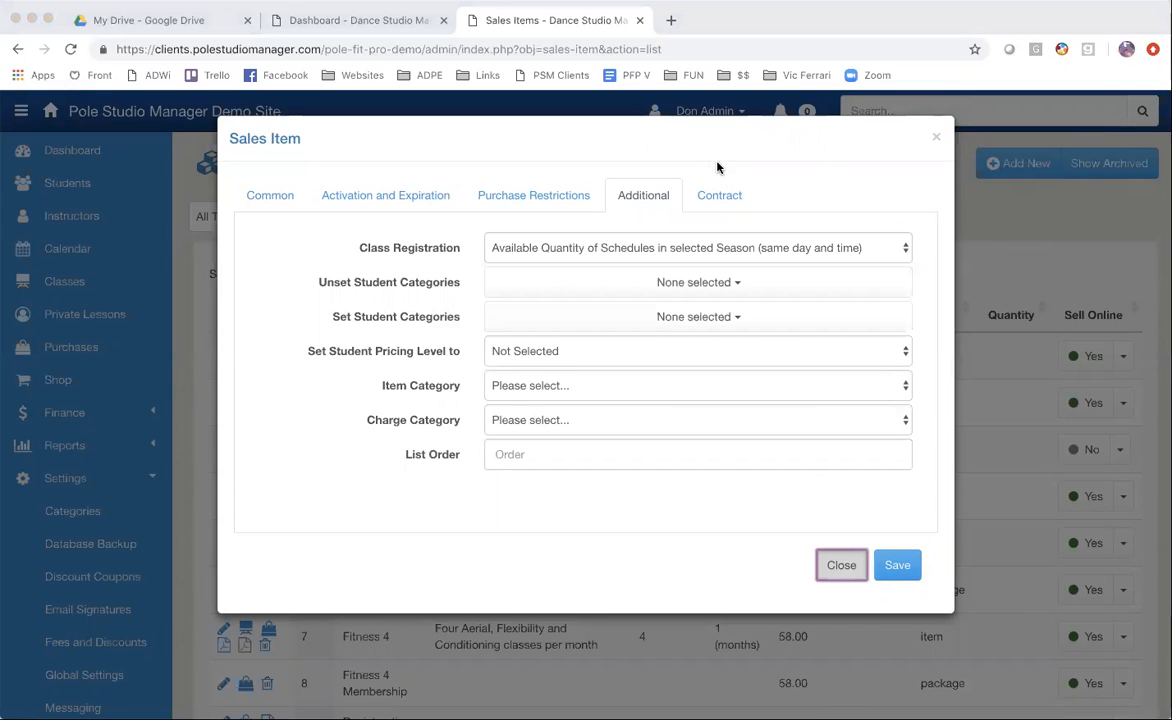